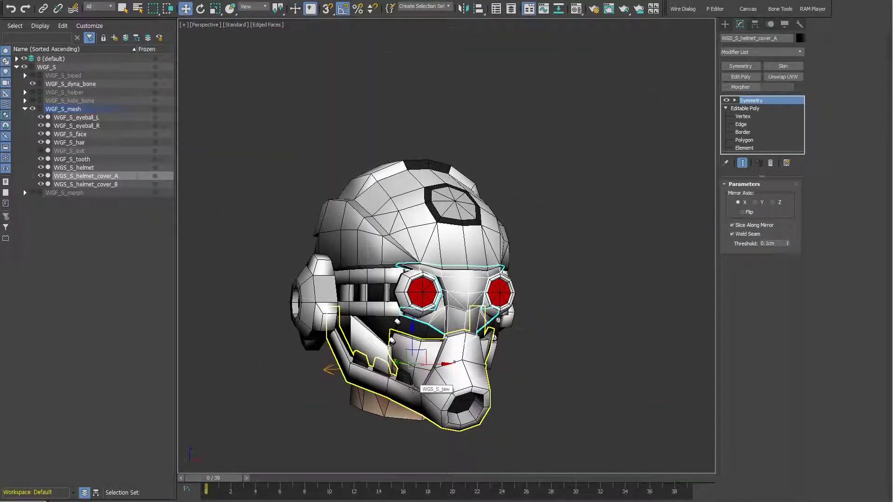
- Scrub the timeline to preview the helmet cover pieces moving
{"action": "left_click_drag", "start_coordinate": [255, 482], "coordinate": [312, 482]}
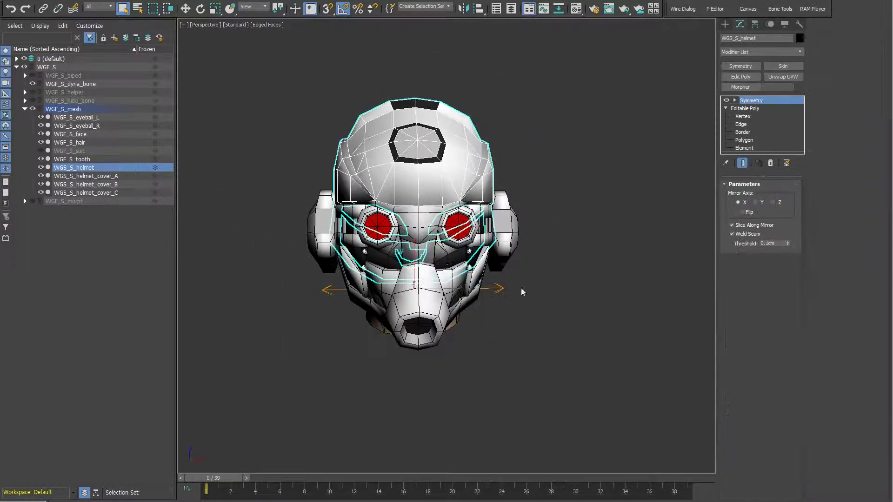
- Center helmet cover A's pivot on the object using Affect Pivot Only
{"action": "left_click", "coordinate": [754, 24]}
{"action": "left_click", "coordinate": [761, 87]}
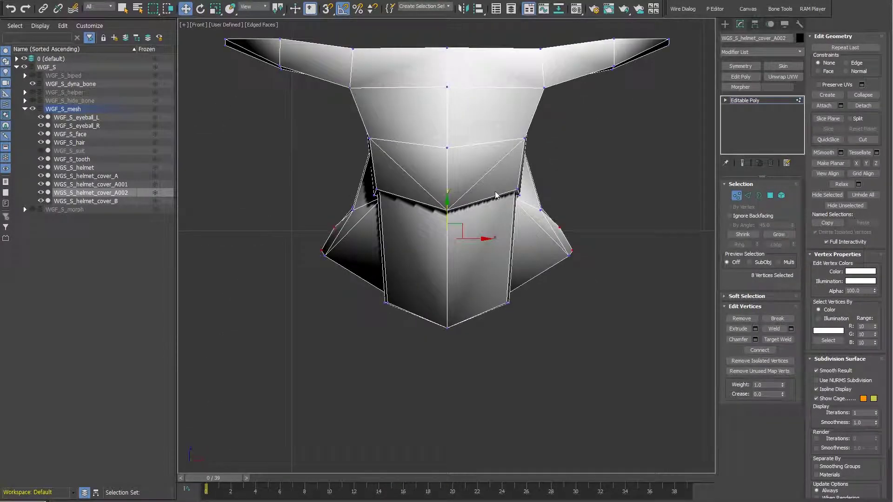
- Pan and orbit to a frontal view of the helmet cover
{"action": "middle_click_drag", "start_coordinate": [337, 255], "coordinate": [410, 280]}
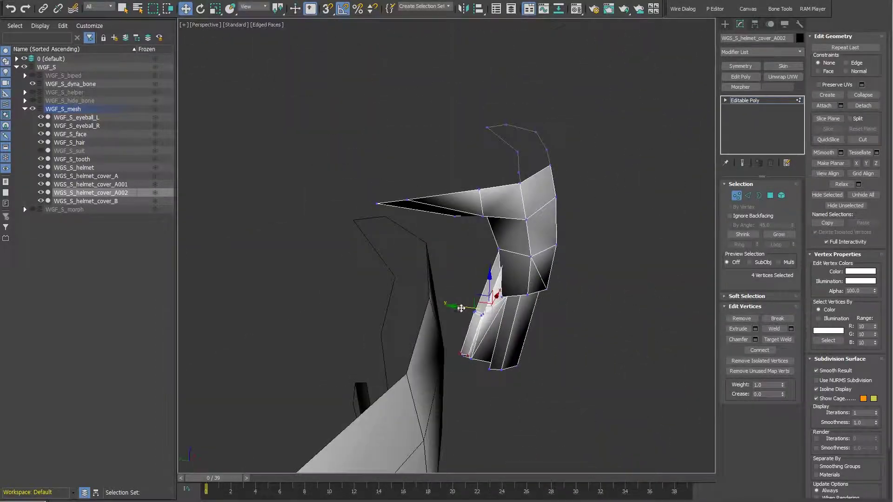
{"action": "middle_click_drag", "start_coordinate": [461, 308], "coordinate": [404, 264], "text": "alt"}
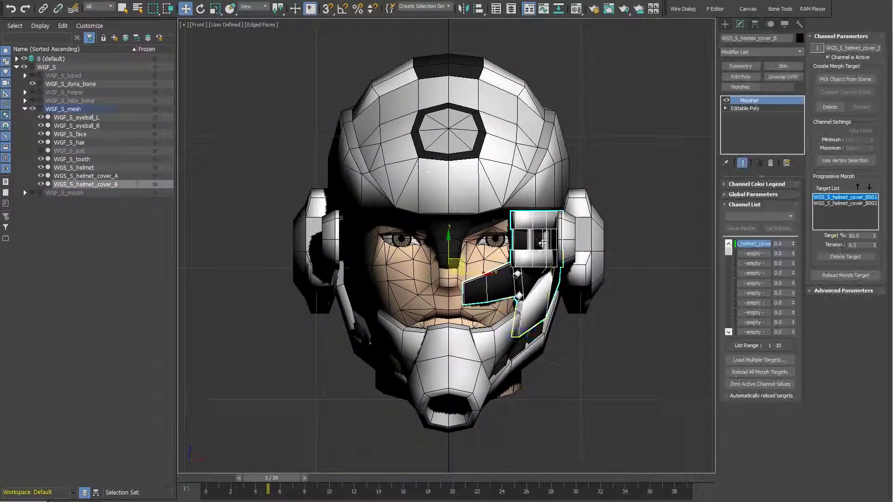
- Apply the mirror, close its settings, and set the current animation frame
{"action": "left_click", "coordinate": [420, 328]}
{"action": "left_click_drag", "start_coordinate": [271, 478], "coordinate": [282, 479]}
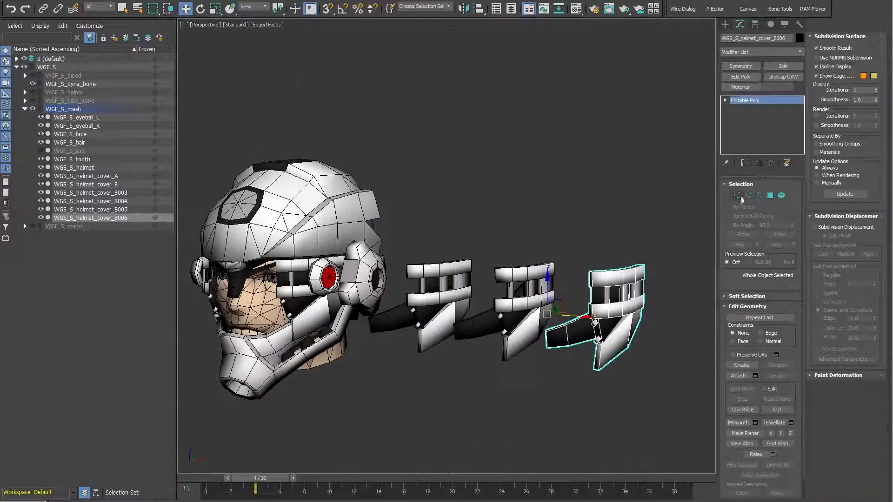
- Frame, orbit and zoom in close on cover B's selected vertices
{"action": "key", "text": "z"}
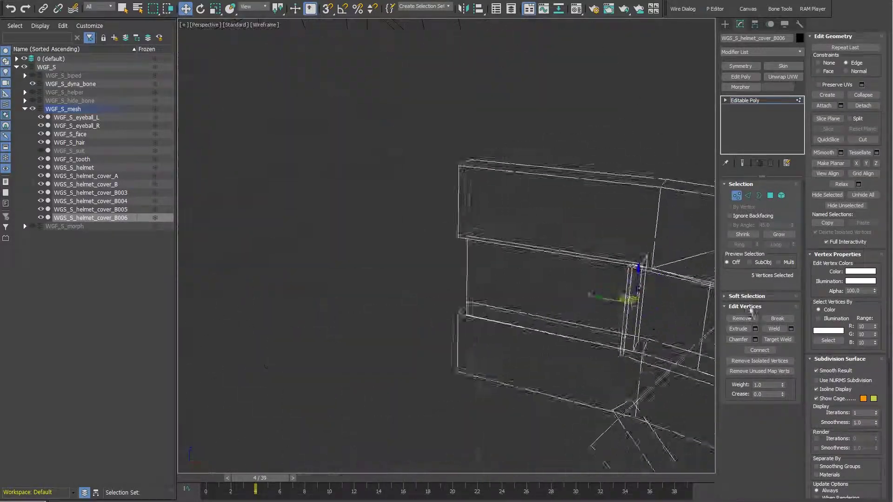
{"action": "middle_click_drag", "start_coordinate": [607, 304], "coordinate": [563, 231], "text": "alt"}
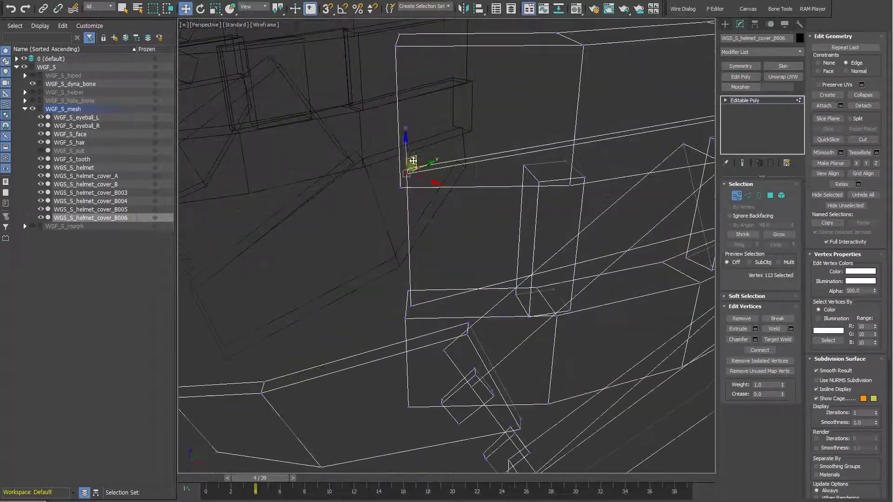
{"action": "scroll", "coordinate": [442, 280], "scroll_direction": "up", "scroll_amount": 5}
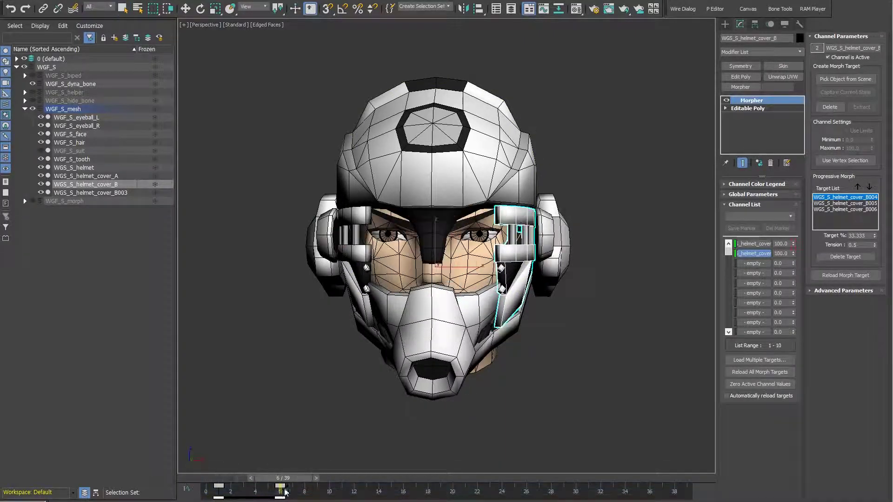
- Scrub the time slider to watch cover B open through the morph
{"action": "left_click_drag", "start_coordinate": [294, 494], "coordinate": [297, 485]}
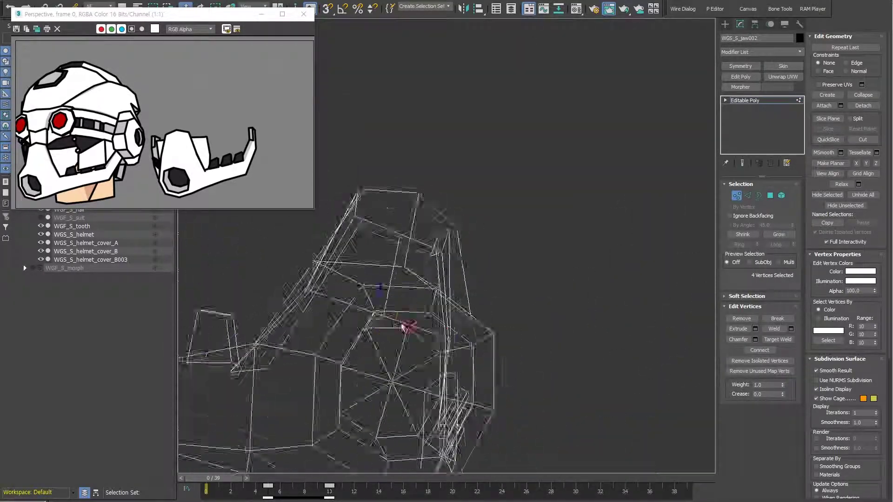
- Orbit and zoom the view in toward the jaw wireframe
{"action": "middle_click_drag", "start_coordinate": [379, 357], "coordinate": [344, 235], "text": "alt"}
{"action": "middle_click_drag", "start_coordinate": [442, 309], "coordinate": [492, 339], "text": "alt"}
{"action": "scroll", "coordinate": [483, 335], "scroll_direction": "up", "scroll_amount": 5}
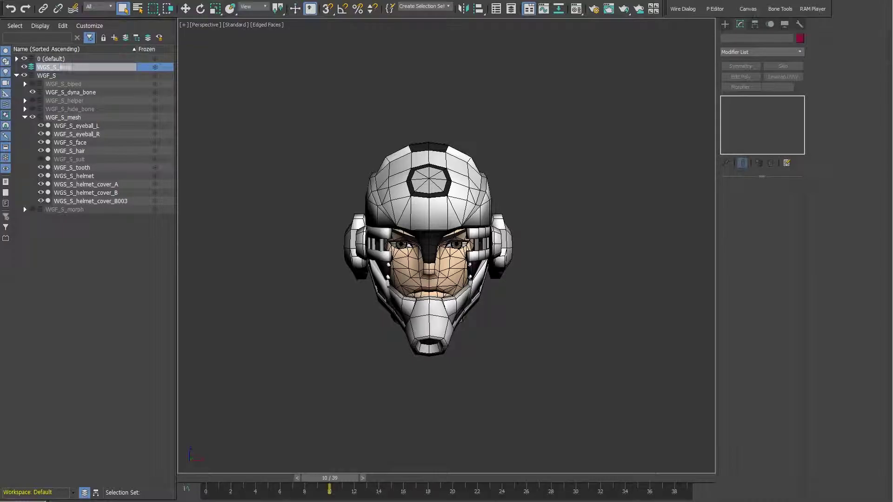
- Confirm the new layer name, select neck polygons on WGF_S_face, then deselect
{"action": "key", "text": "Return"}
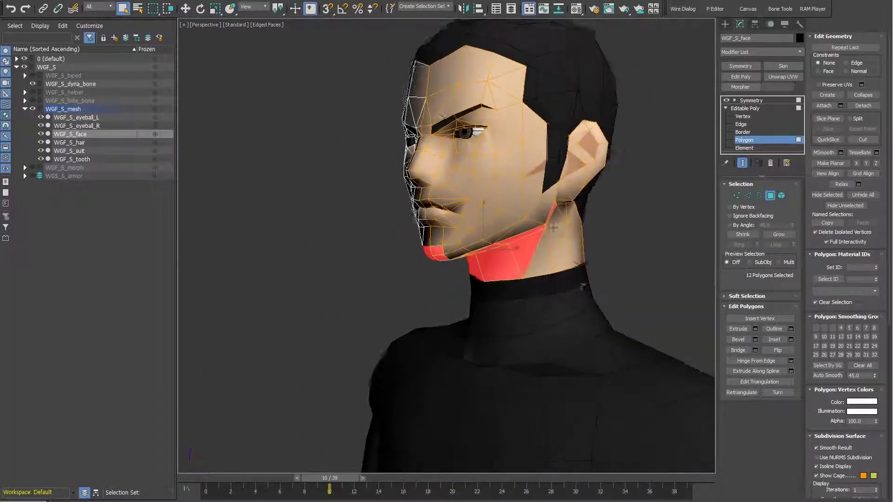
{"action": "left_click_drag", "start_coordinate": [467, 256], "coordinate": [512, 279], "text": "ctrl"}
{"action": "mouse_move", "coordinate": [511, 279]}
{"action": "middle_mouse_down", "text": "alt"}
{"action": "mouse_move", "coordinate": [553, 271]}
{"action": "mouse_move", "coordinate": [472, 306]}
{"action": "middle_mouse_up", "text": "alt"}
{"action": "left_click", "coordinate": [472, 306]}
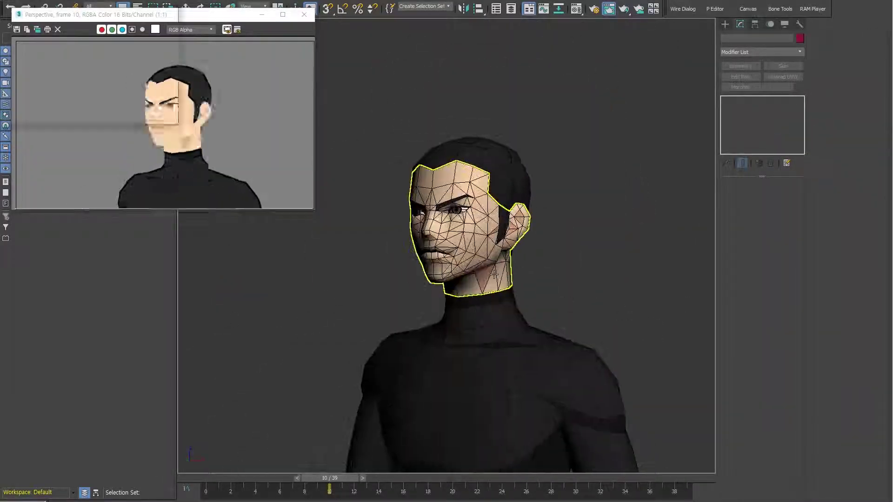